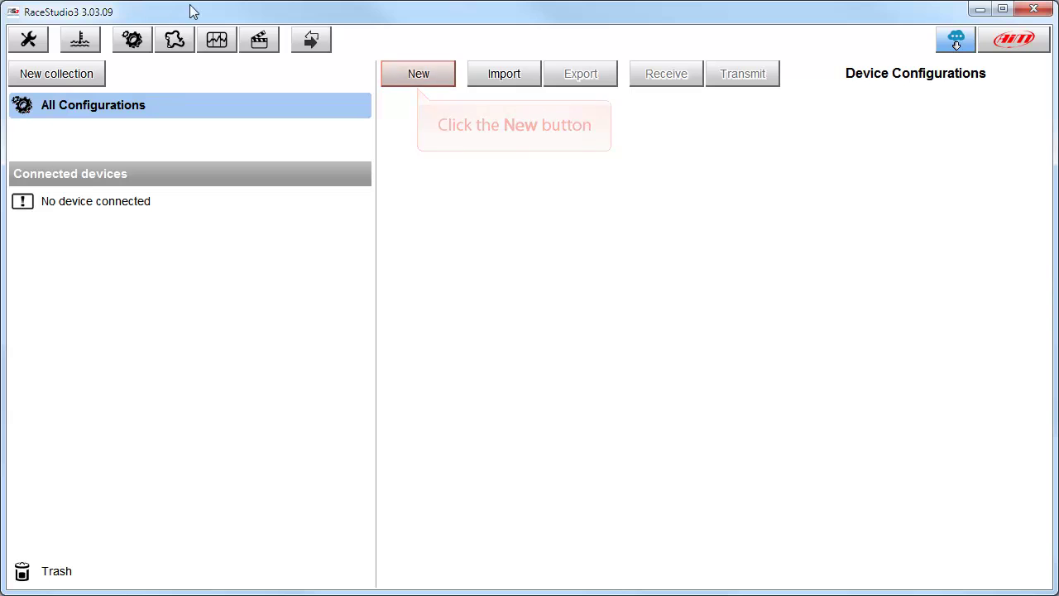
- Pick MXL2 as the device for a new configuration named 'LearnFast MXL2'
left_click(417, 76)
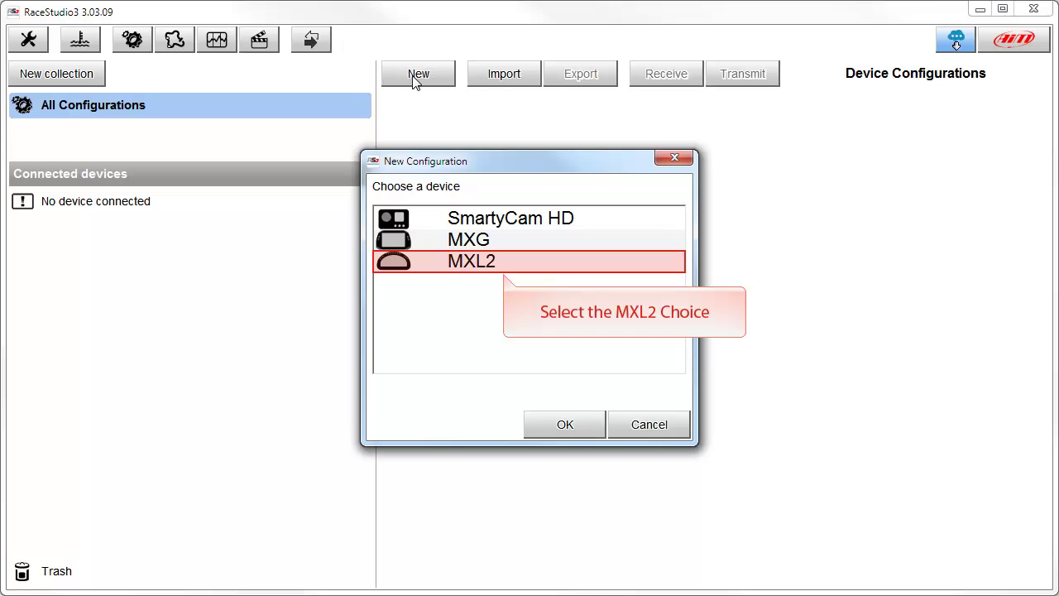
left_click(499, 264)
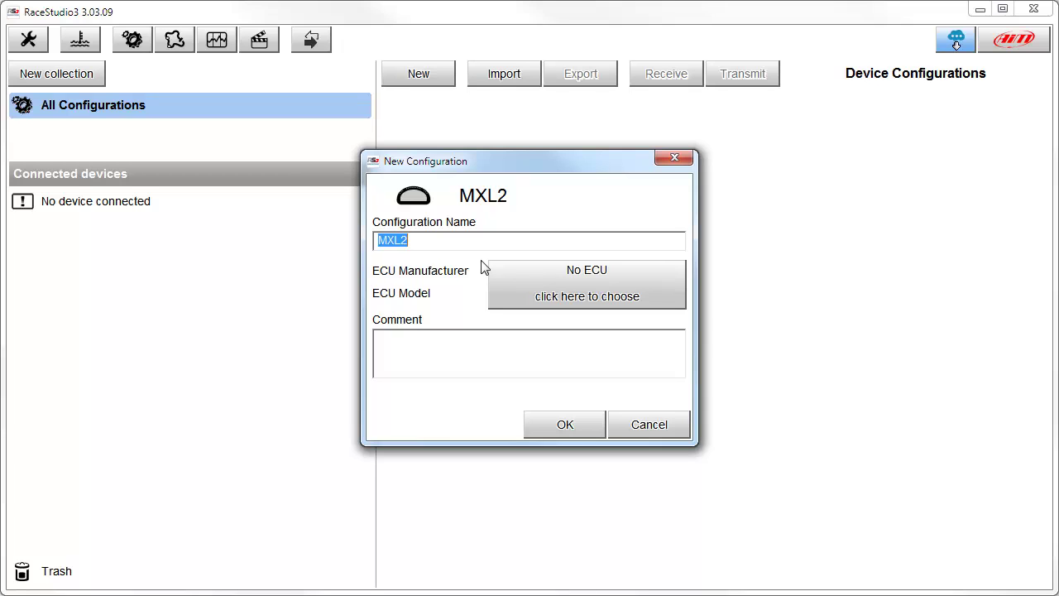
type("LearnFast MXL")
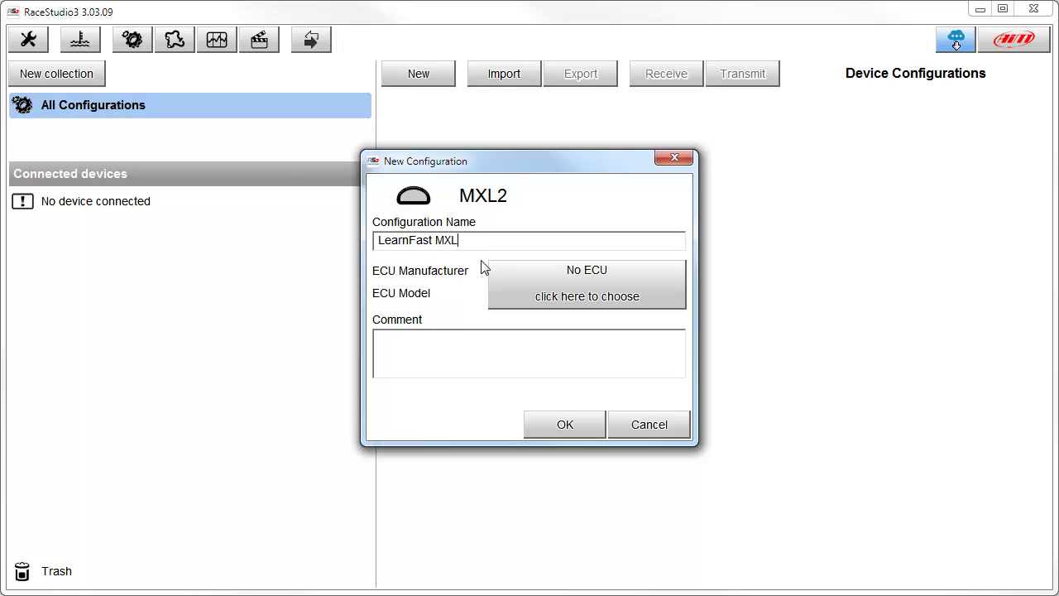
type("2")
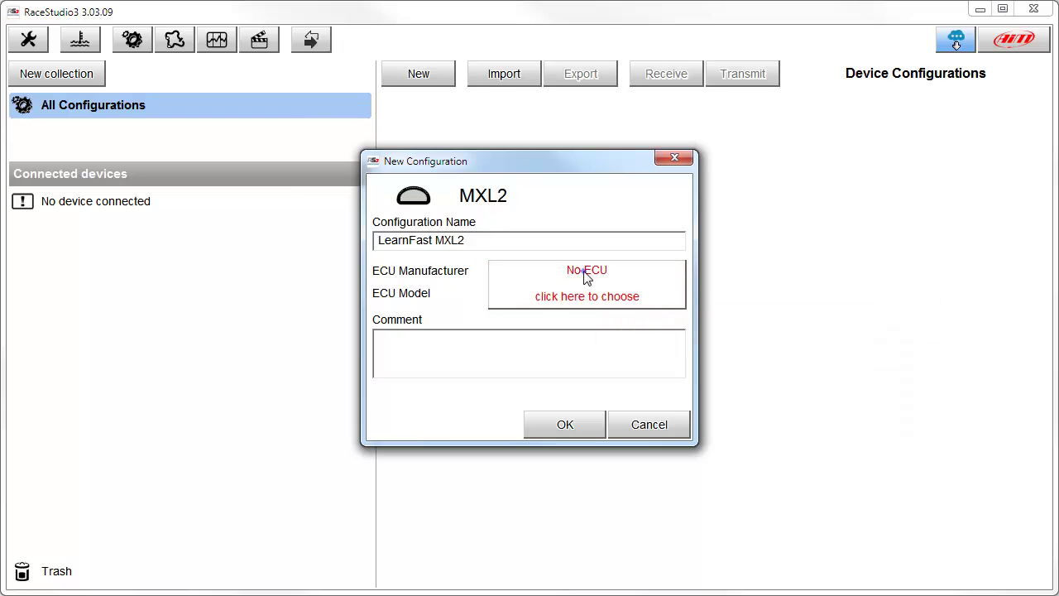
- Set the configuration's ECU to BMW / BMW_MINI
left_click(559, 279)
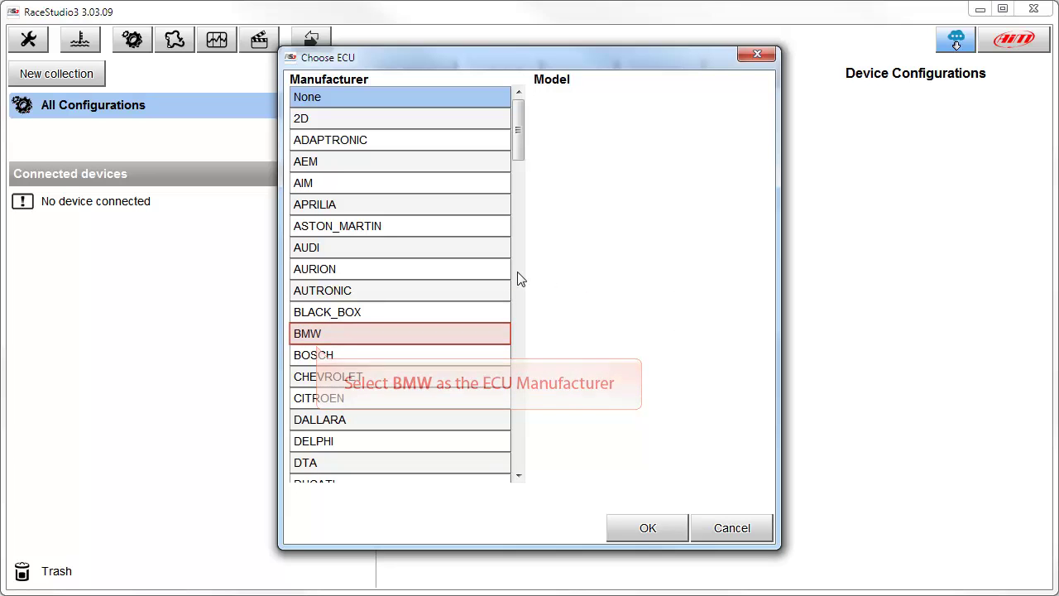
left_click(314, 339)
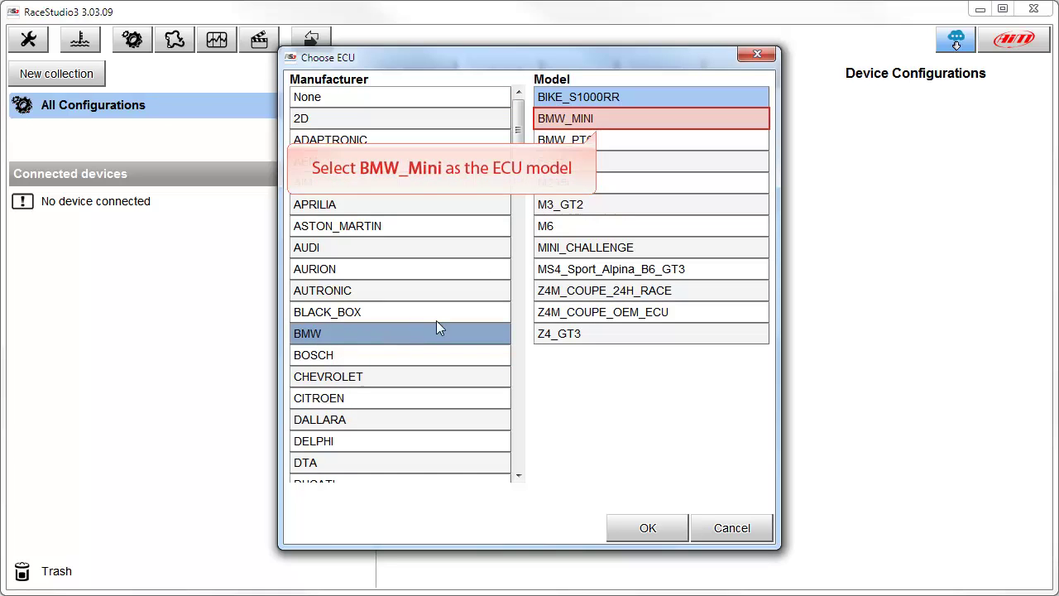
left_click(592, 121)
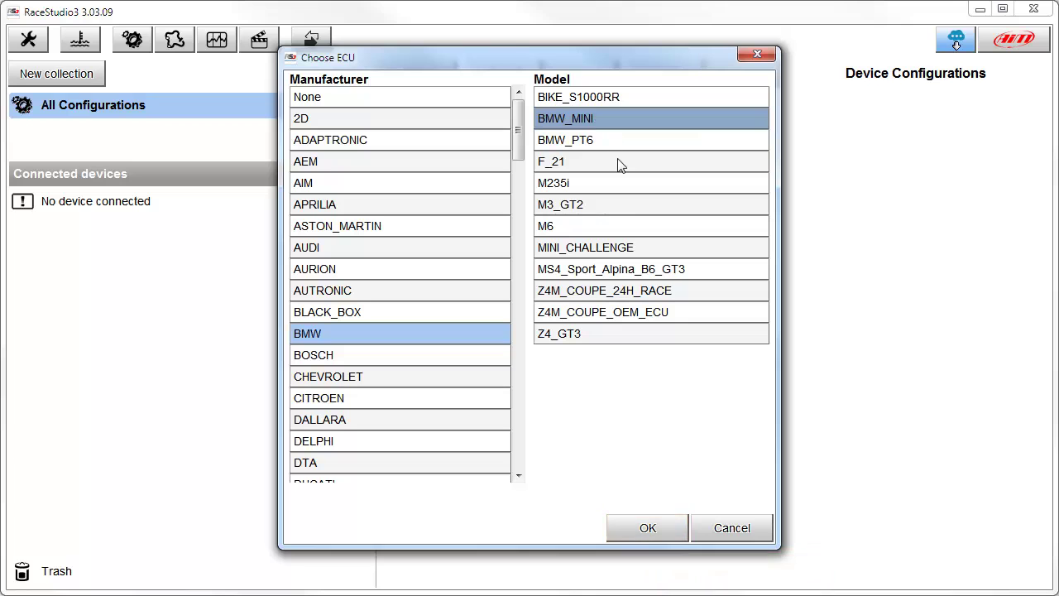
left_click(642, 530)
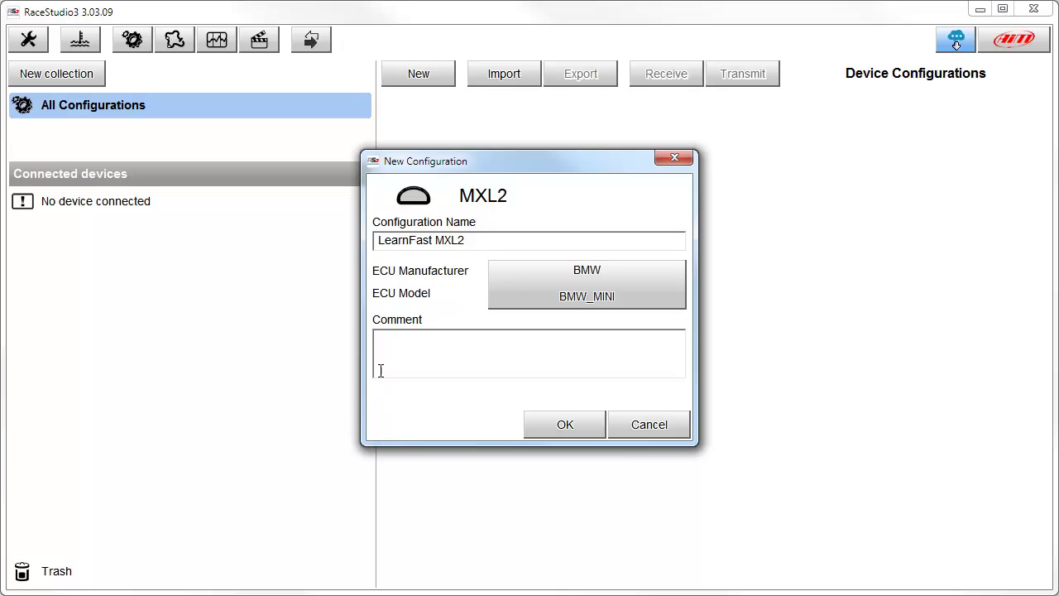
- Add the comment 'New MXL2 Configuration' and create the configuration
left_click(378, 340)
type("New MXL2")
type(" Configuration")
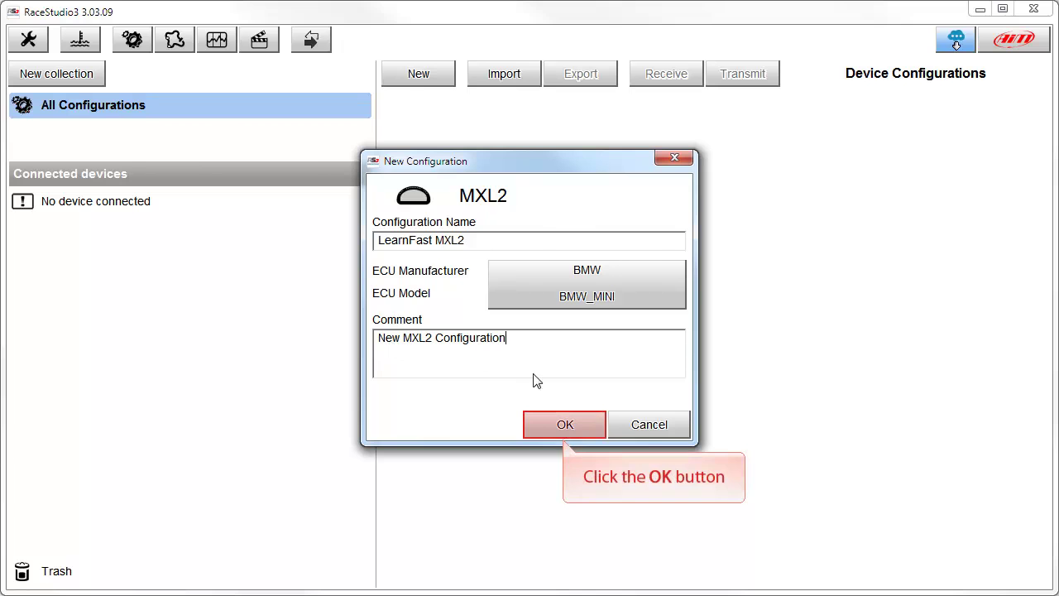
left_click(562, 425)
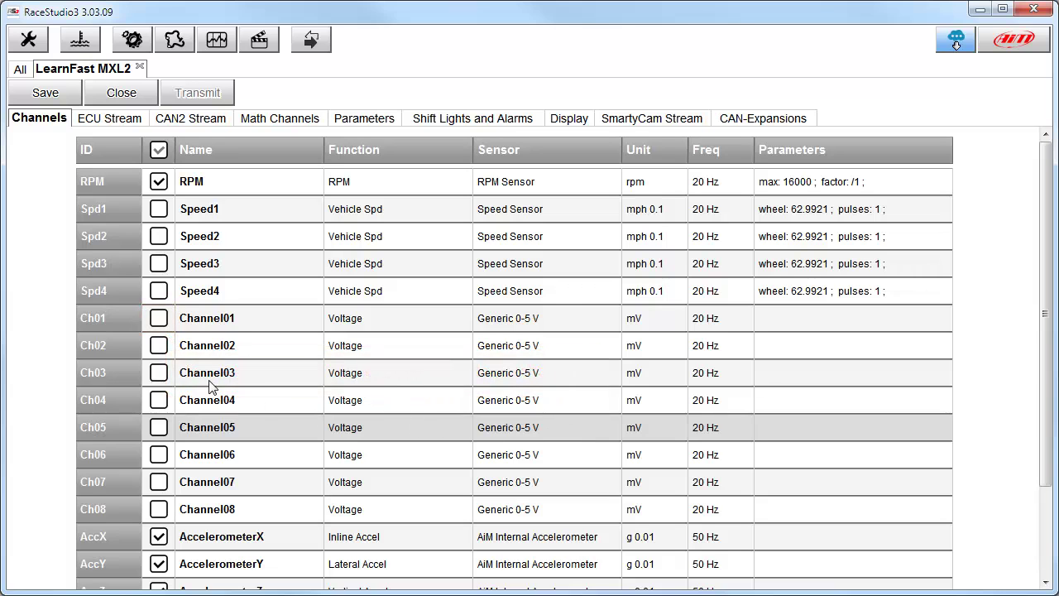
- Enable Channel01 and bring up its Channel Settings window
left_click(158, 320)
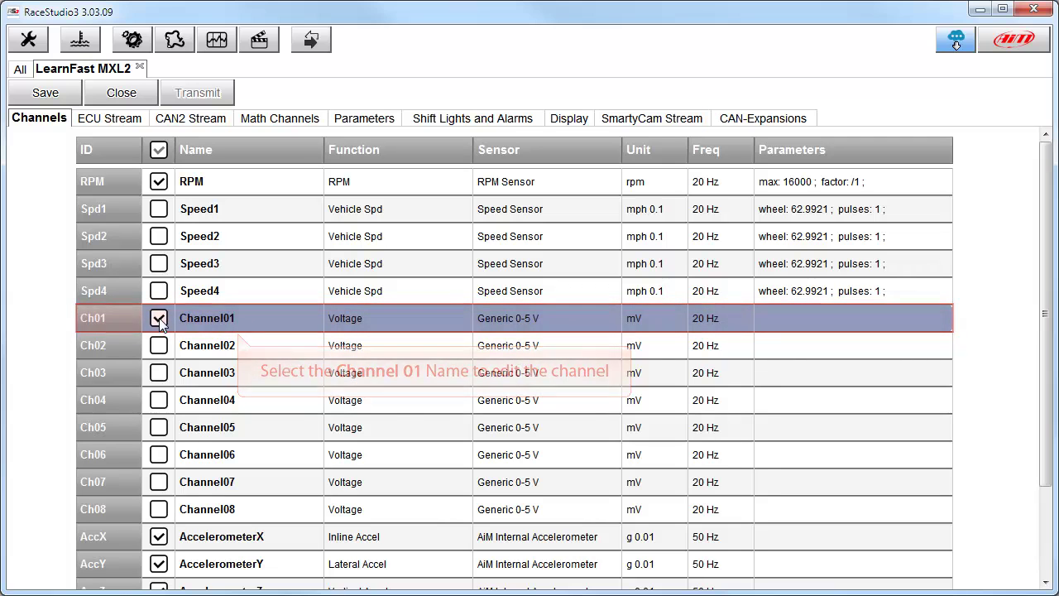
left_click(233, 318)
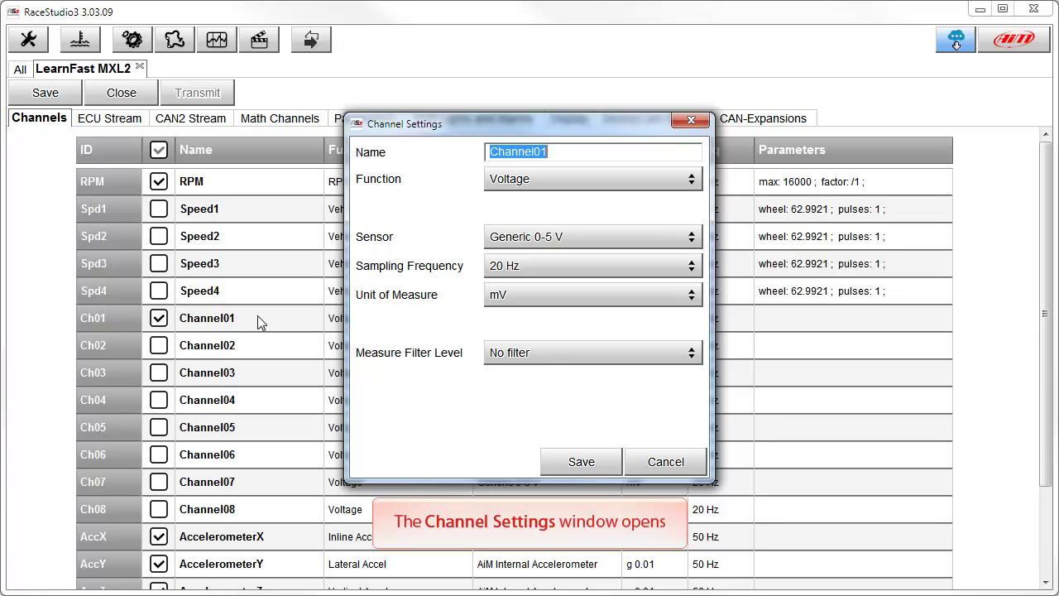
- Name Channel01 'Oil Pressure' and show its Function options
type("Oil Pres")
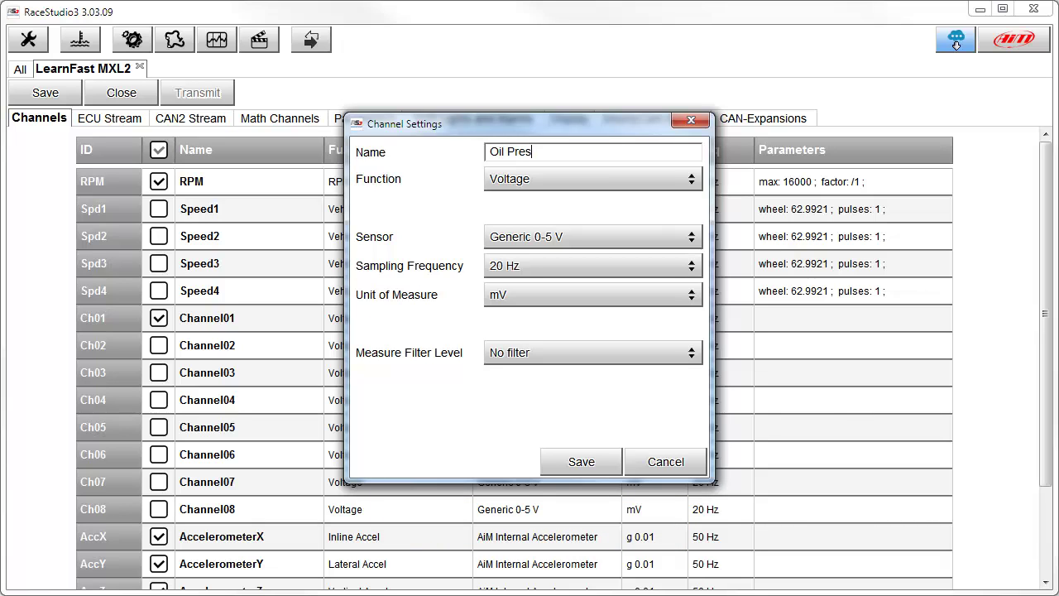
type("sure")
left_click(692, 183)
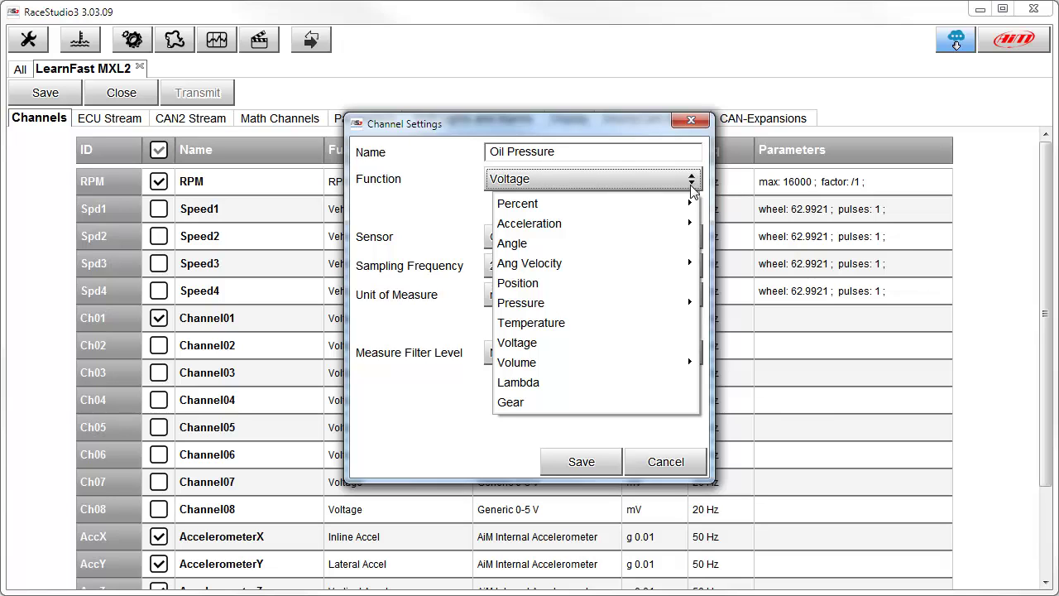
mouse_move(524, 303)
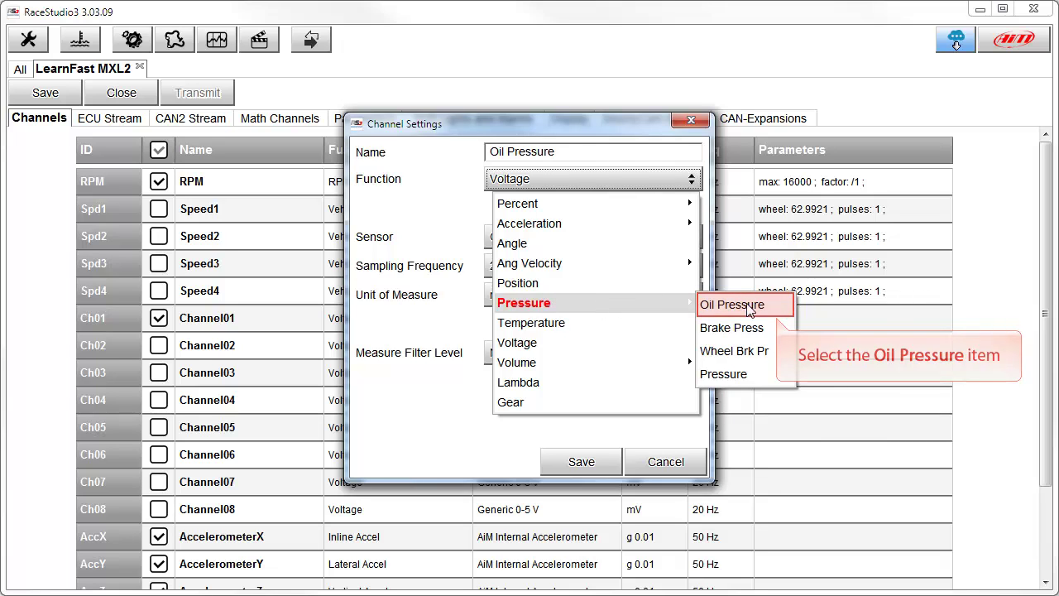
- Set function Pressure > Oil Pressure, sensor KA 0-150PSI, and 10 Hz sampling
left_click(775, 312)
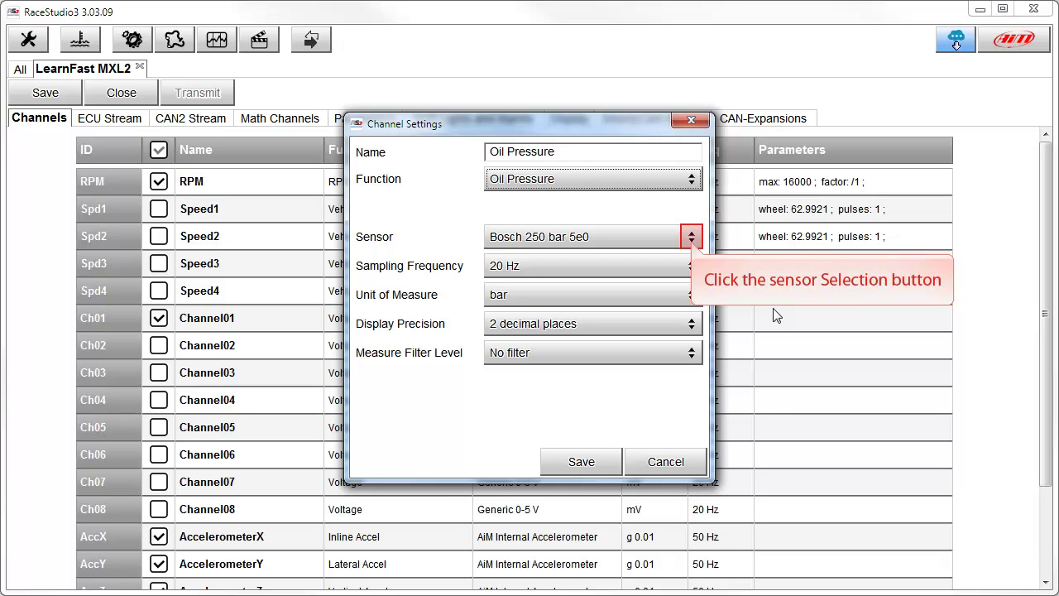
left_click(692, 239)
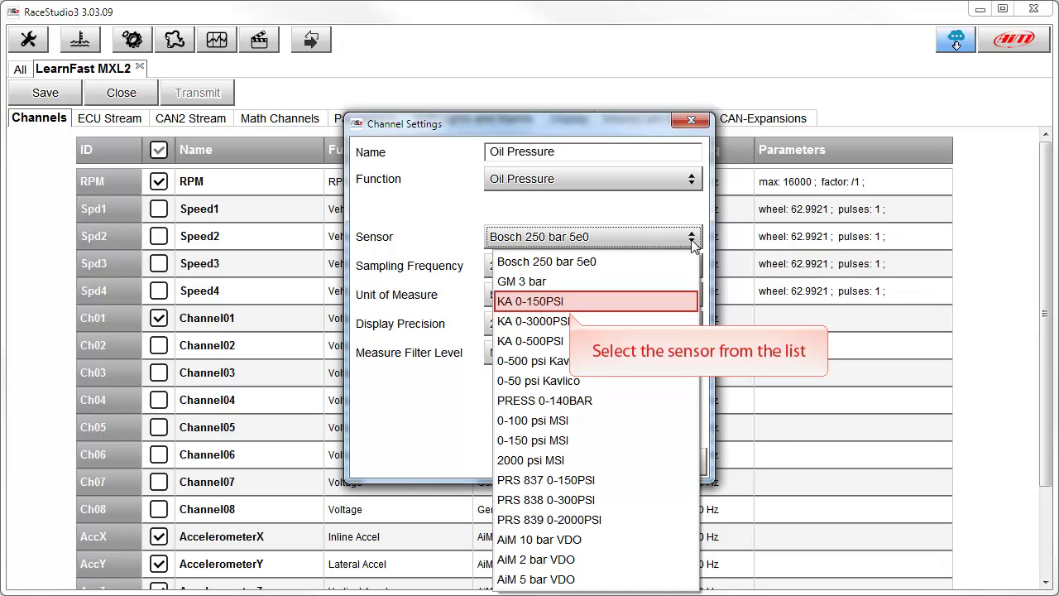
left_click(567, 303)
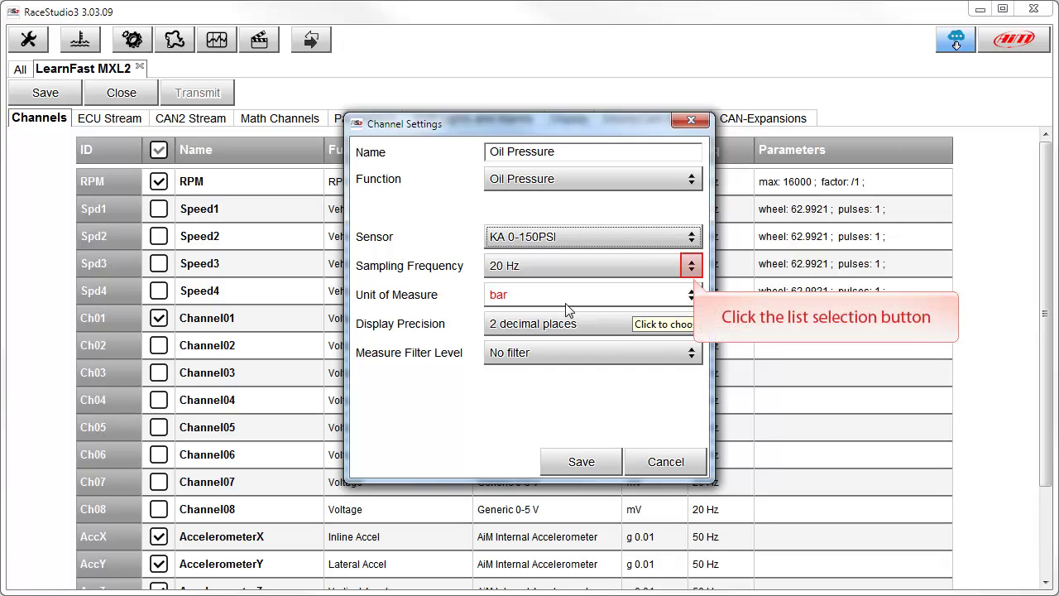
left_click(692, 268)
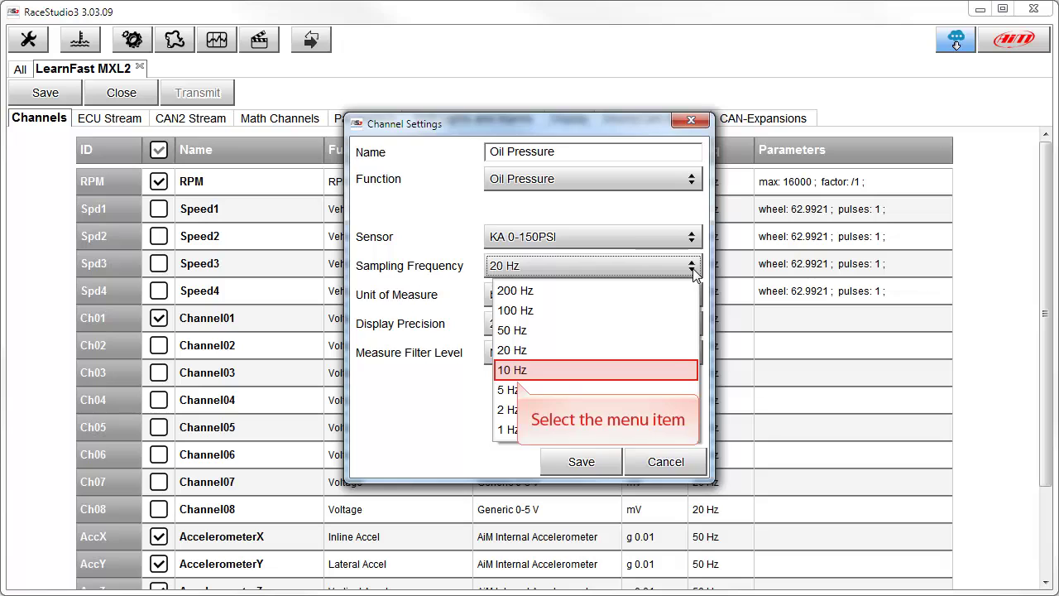
left_click(515, 370)
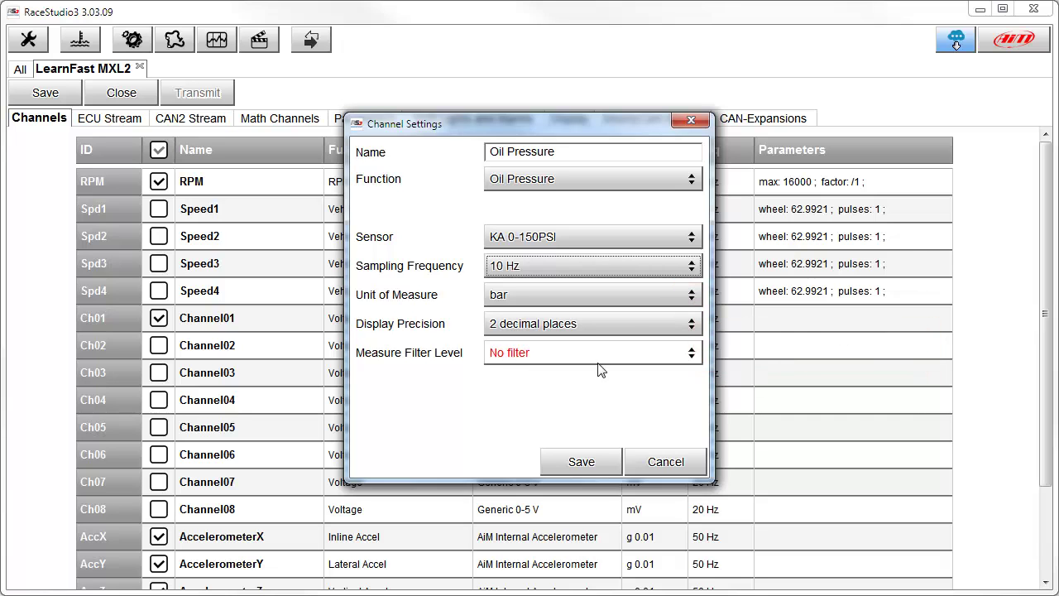
- Set units to psi with 0.1 precision and no filter, then save the channel
left_click(694, 298)
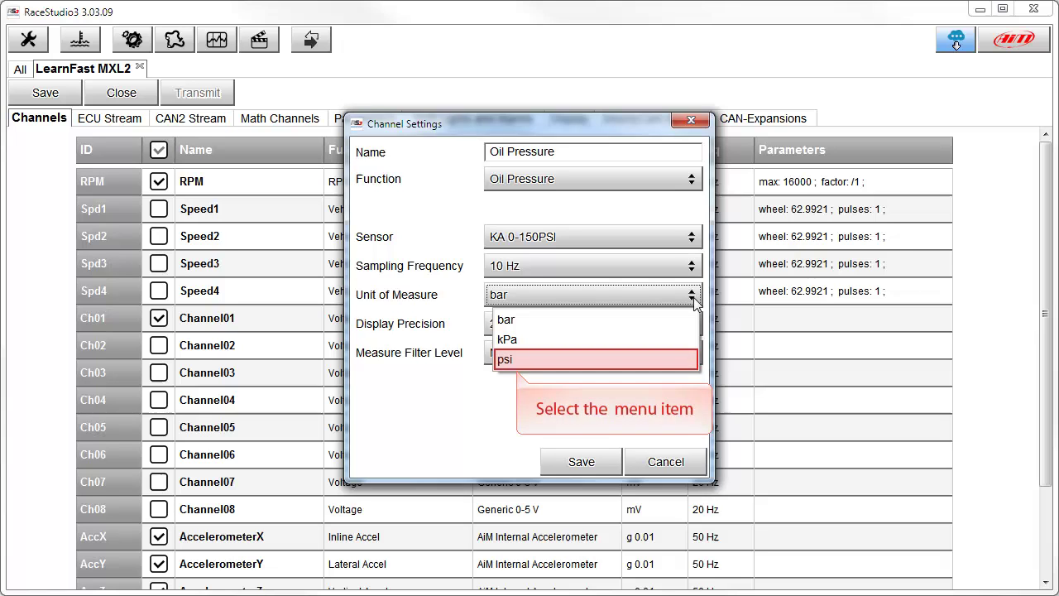
left_click(512, 360)
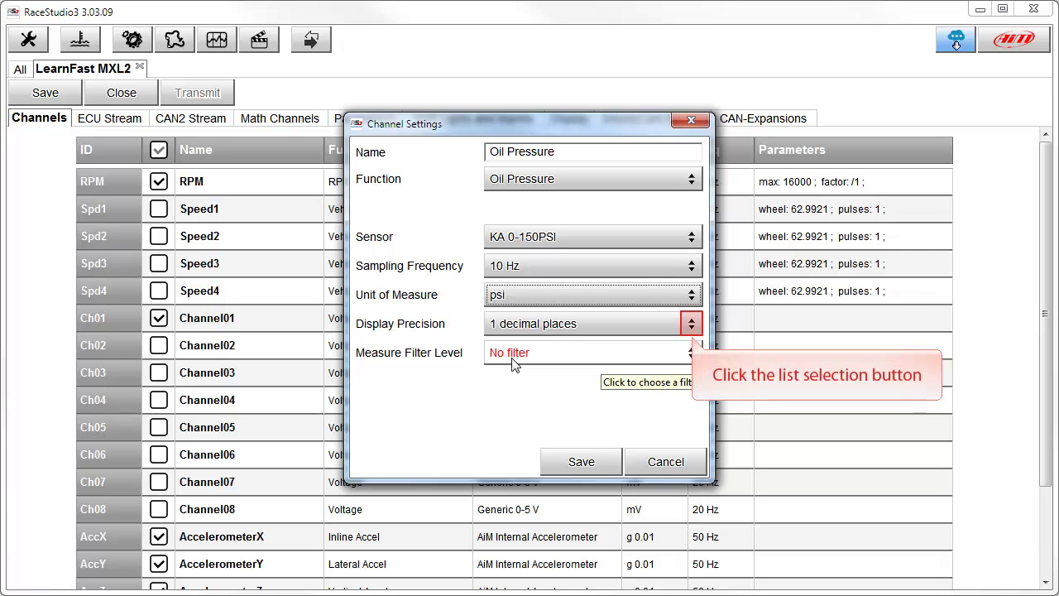
left_click(692, 328)
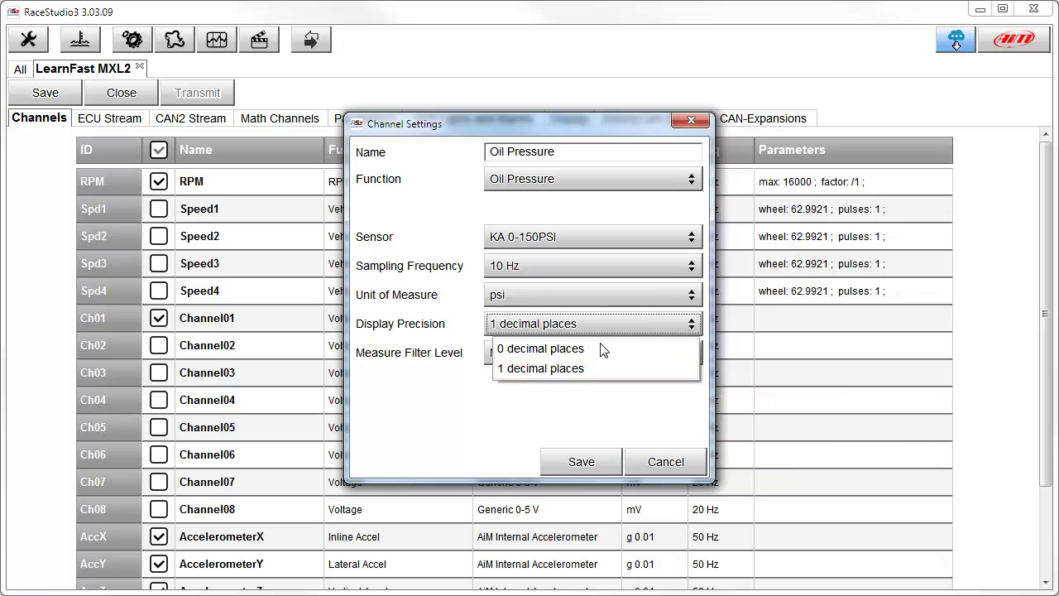
left_click(586, 369)
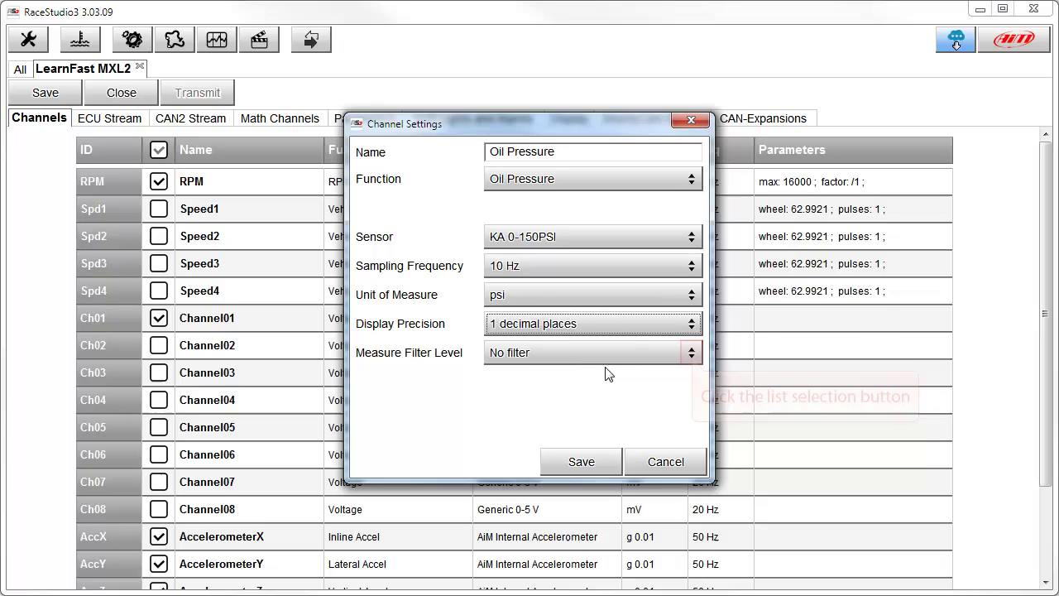
left_click(692, 355)
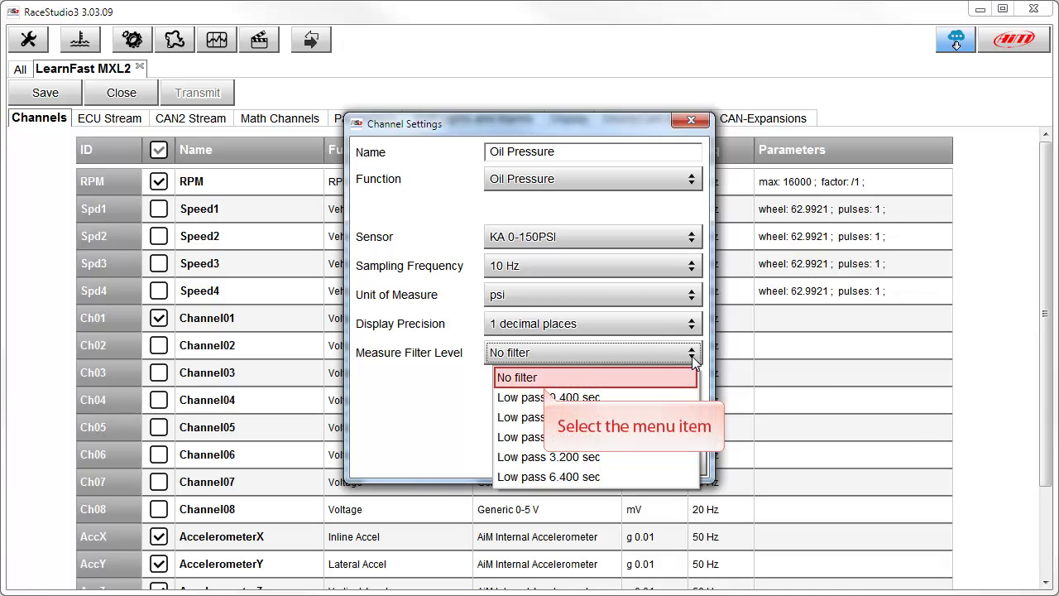
left_click(544, 378)
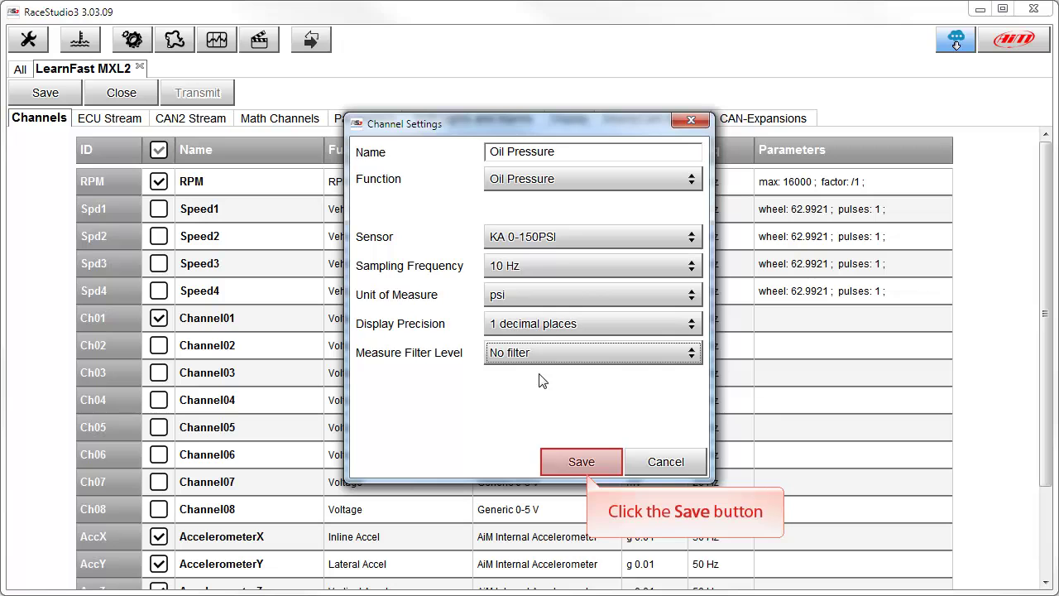
left_click(586, 459)
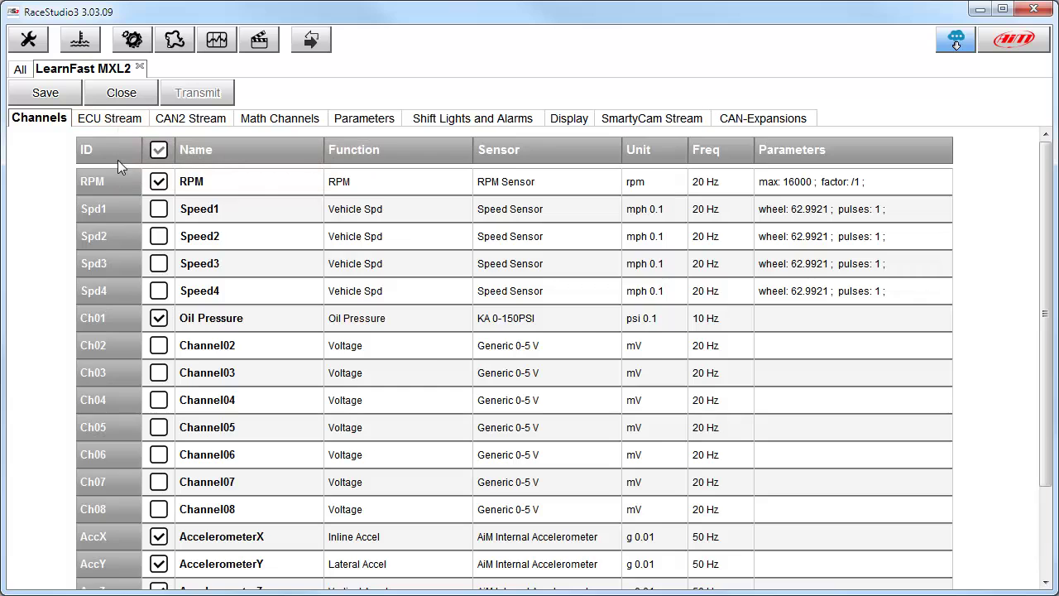
- Show the ECU Stream channels and the ECU choice, still BMW / BMW_MINI
left_click(116, 118)
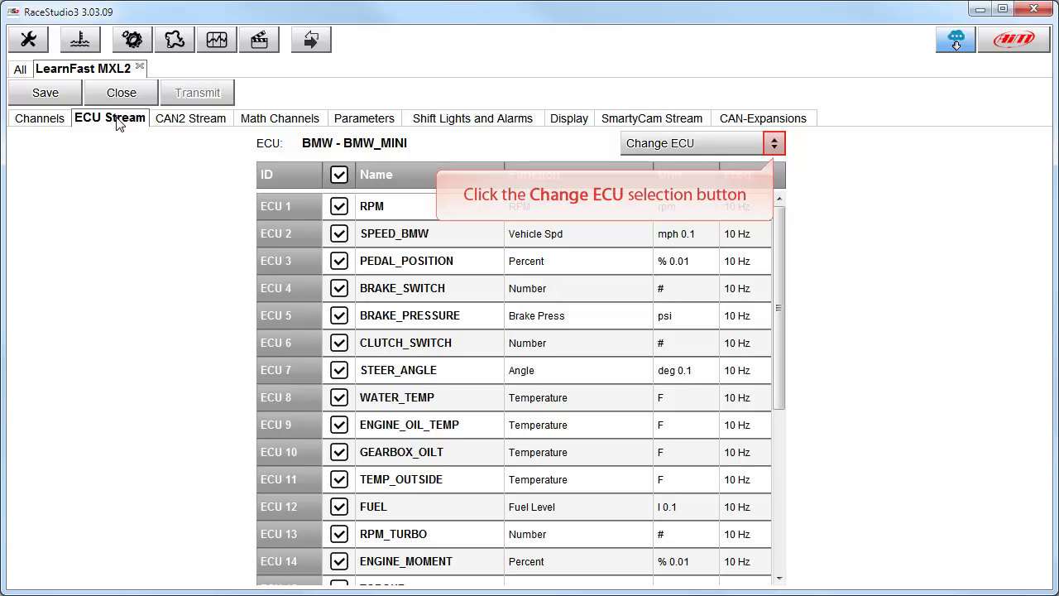
left_click(774, 145)
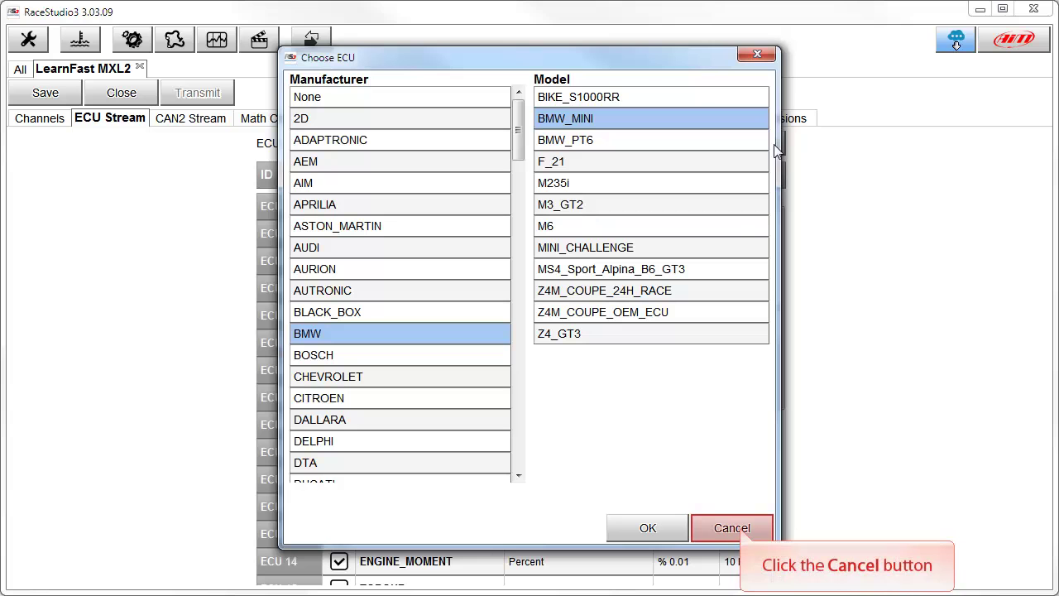
- Cancel the ECU change and view the empty CAN2 Stream settings
left_click(732, 528)
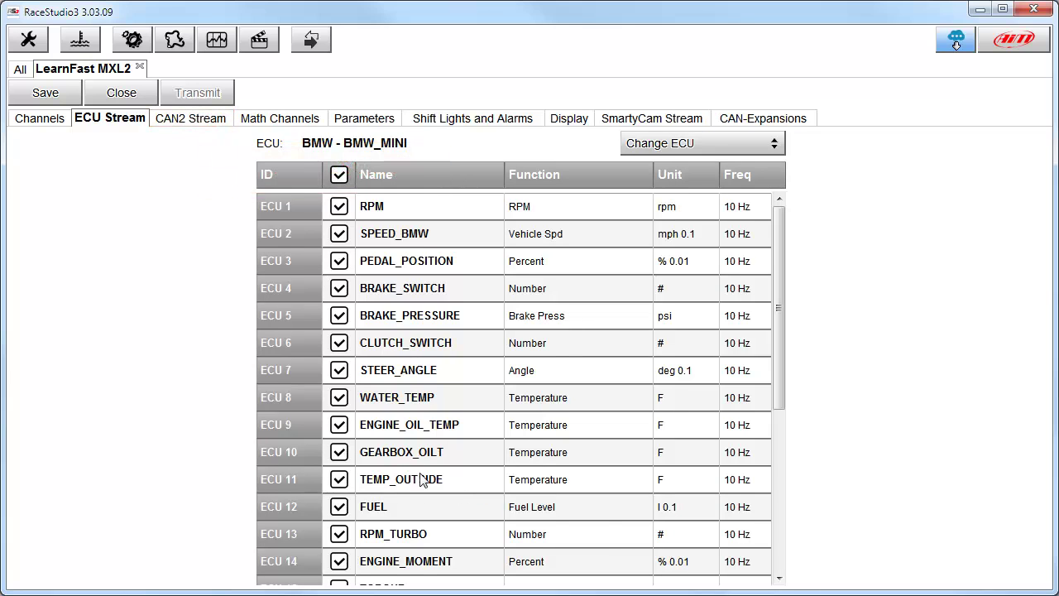
left_click(201, 122)
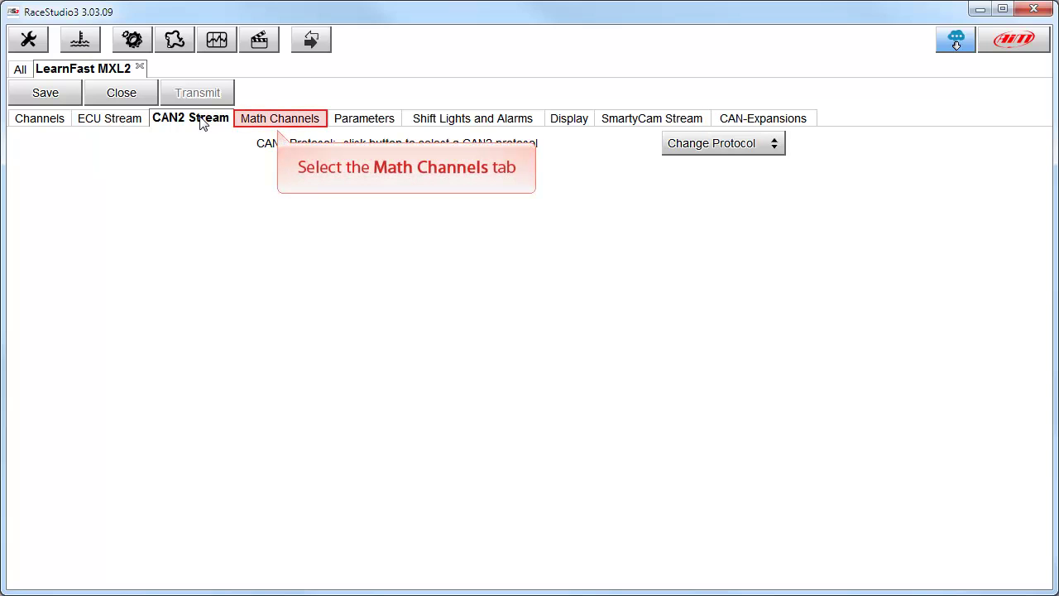
- Review the available math channel types without adding any math channel
left_click(277, 126)
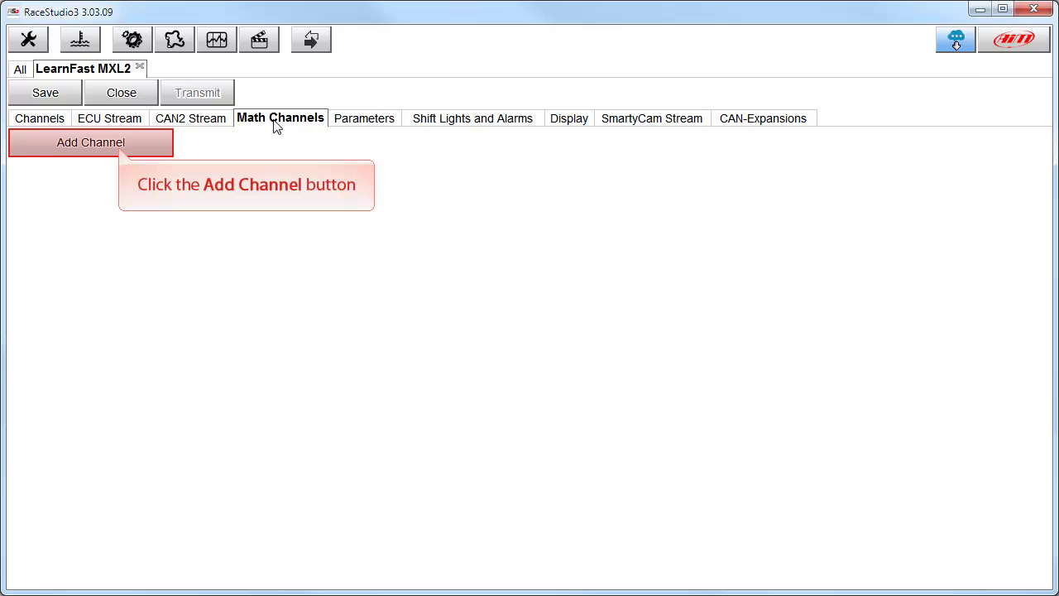
left_click(121, 150)
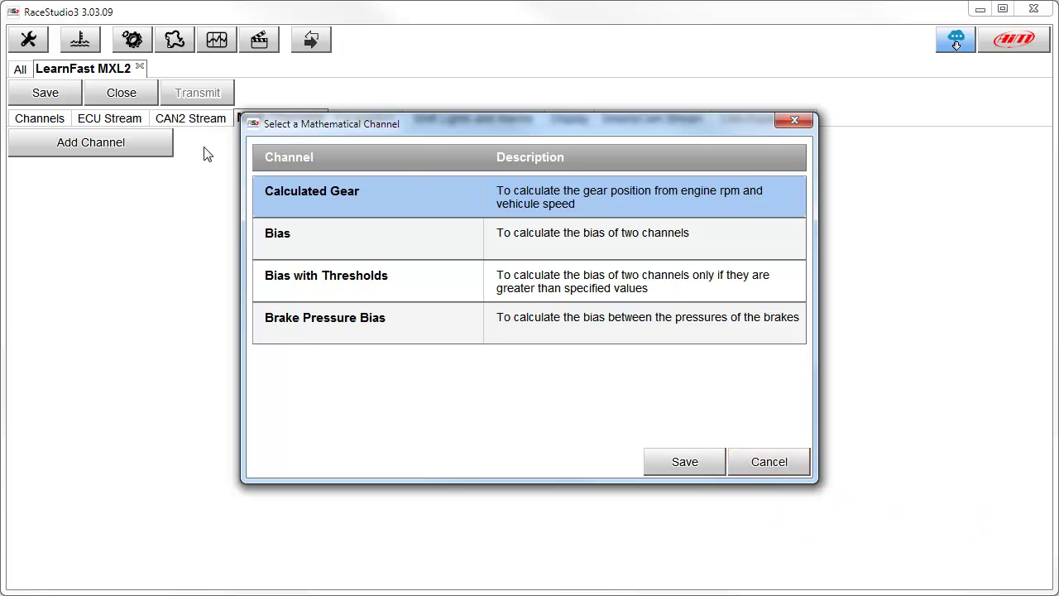
left_click(777, 467)
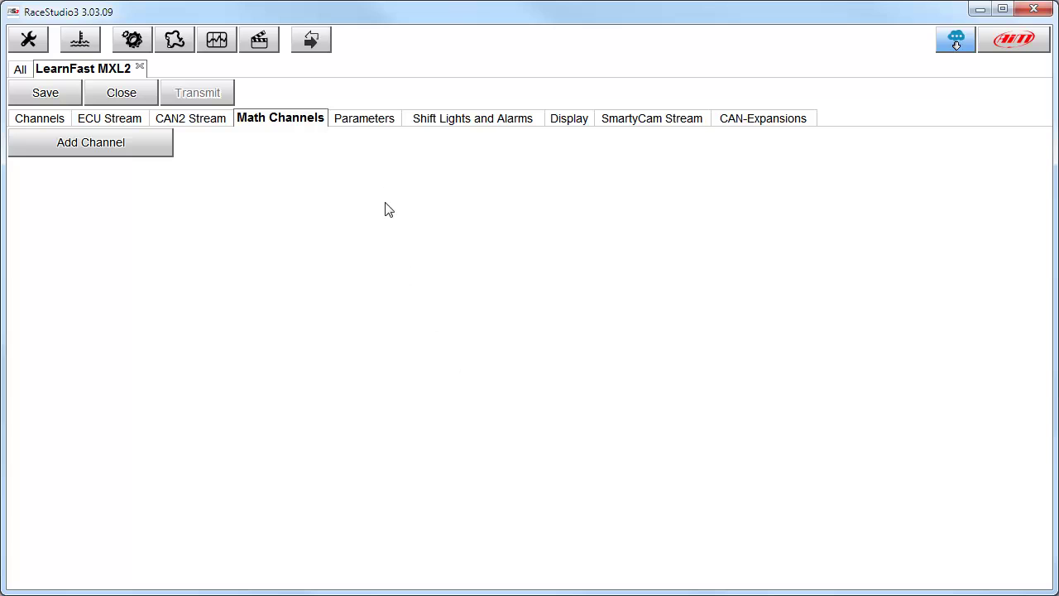
- Change the hold lap time on the Parameters page from 2 to 10 seconds
left_click(381, 124)
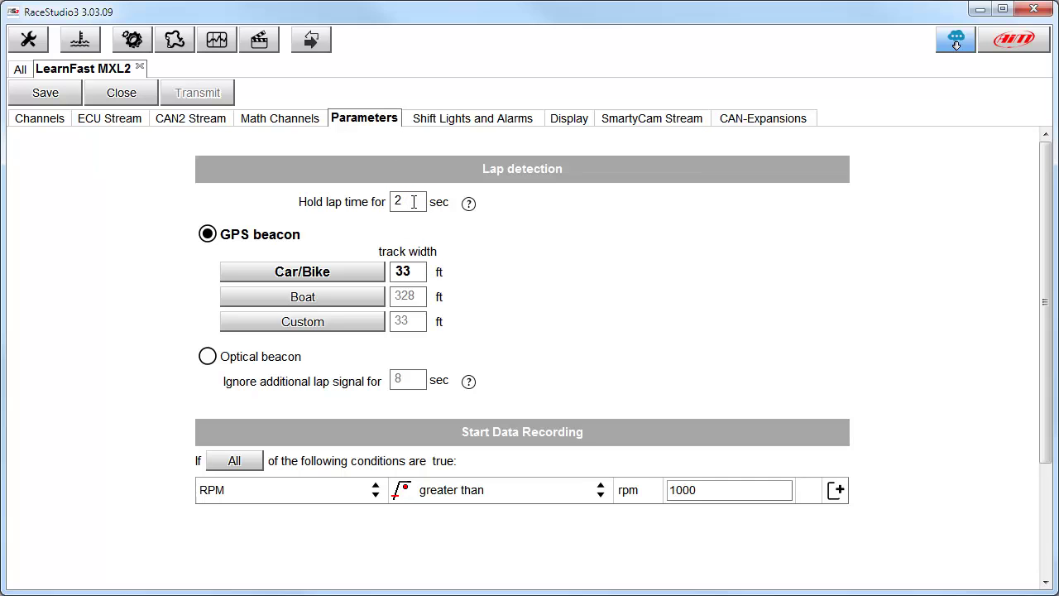
left_click(416, 202)
key("BackSpace")
type("10")
- Set a custom 150 ft track width, briefly trying Optical beacon before returning to GPS beacon
left_click(321, 326)
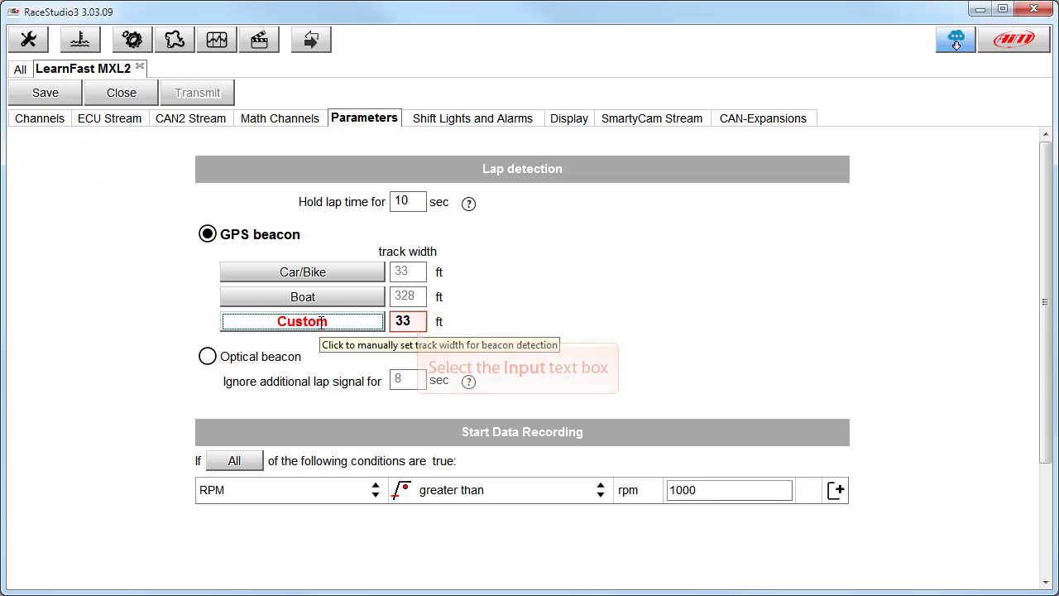
left_click(419, 321)
key("BackSpace")
key("BackSpace")
type("1")
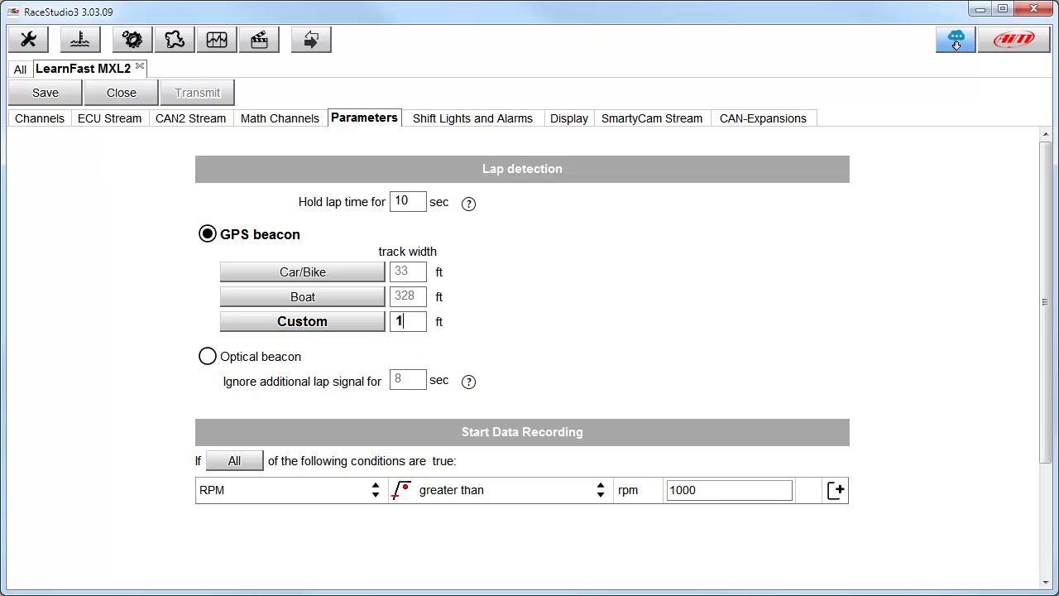
type("50")
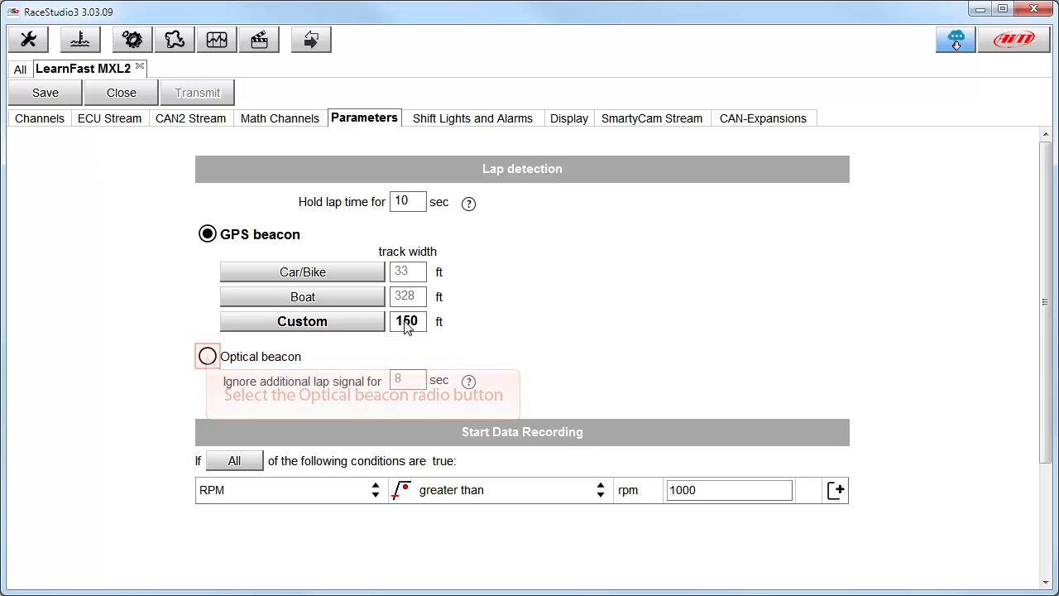
left_click(208, 358)
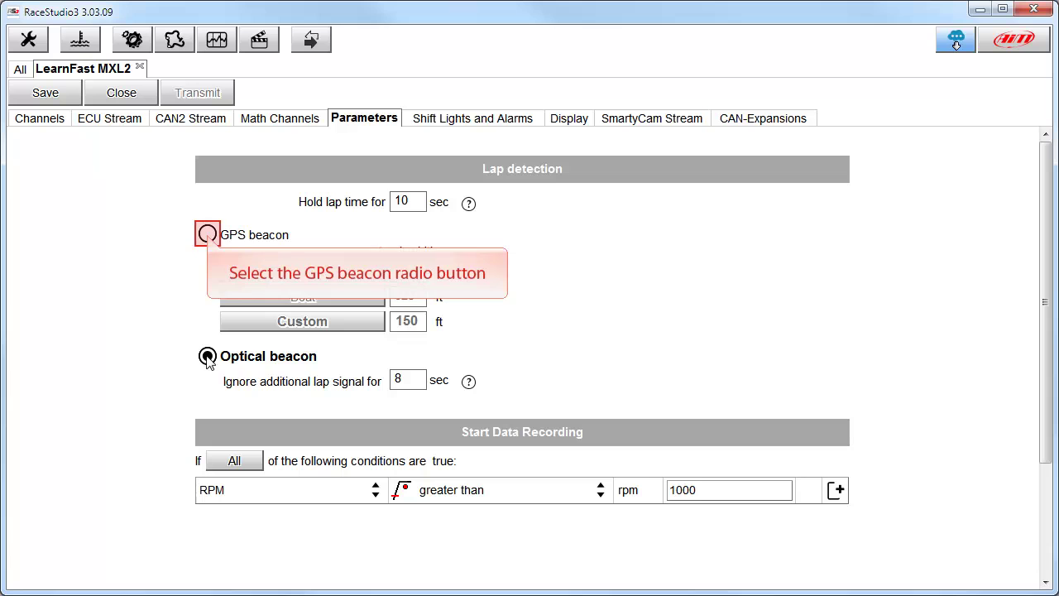
left_click(208, 235)
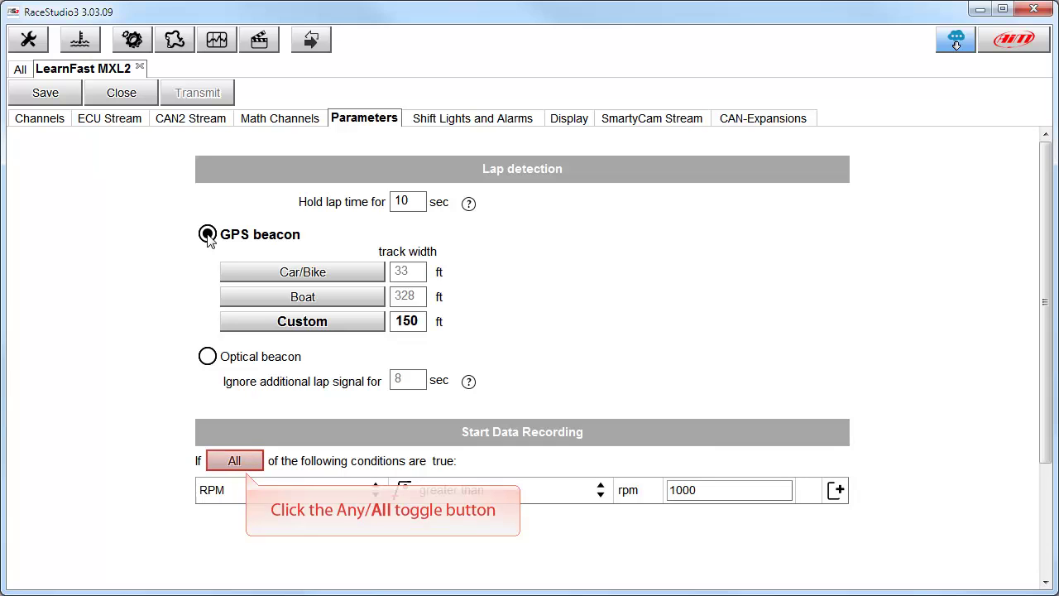
- Toggle the start condition to Any and back to All, then select the RPM 1000 threshold for changing to 500
left_click(247, 458)
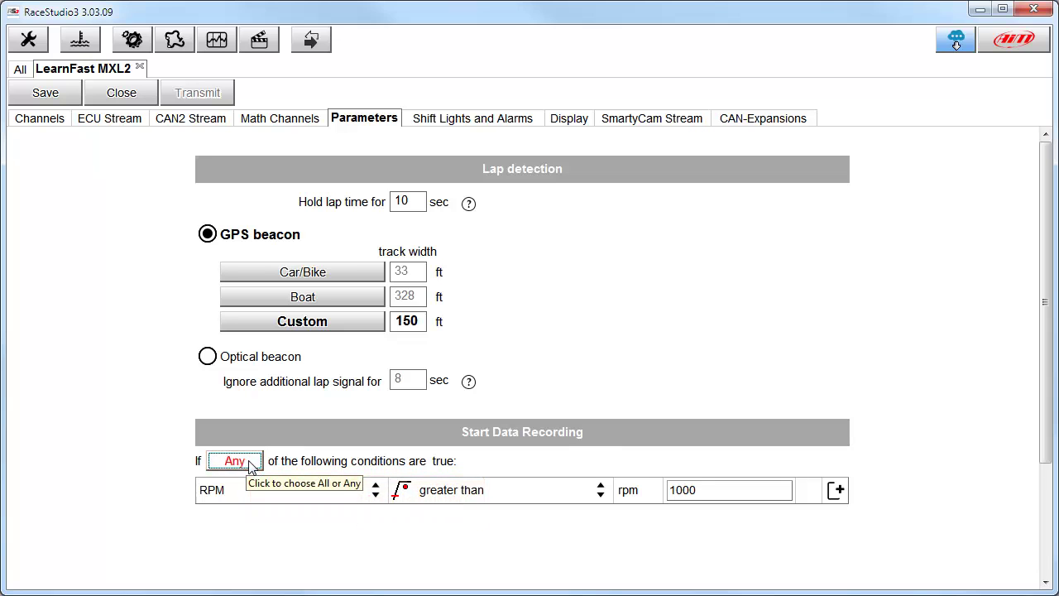
left_click(251, 464)
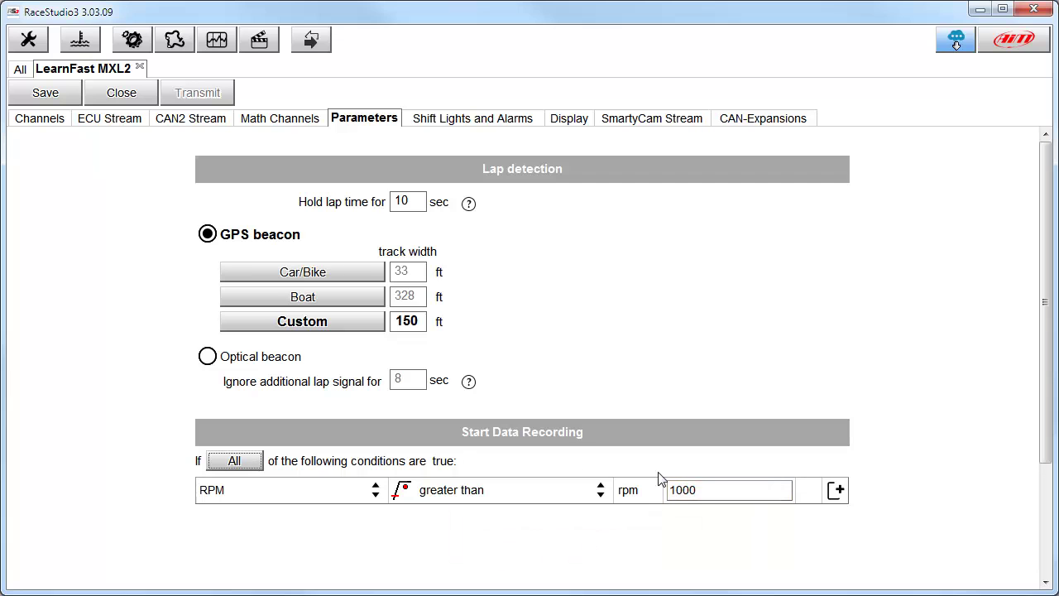
left_click(702, 490)
type("500")
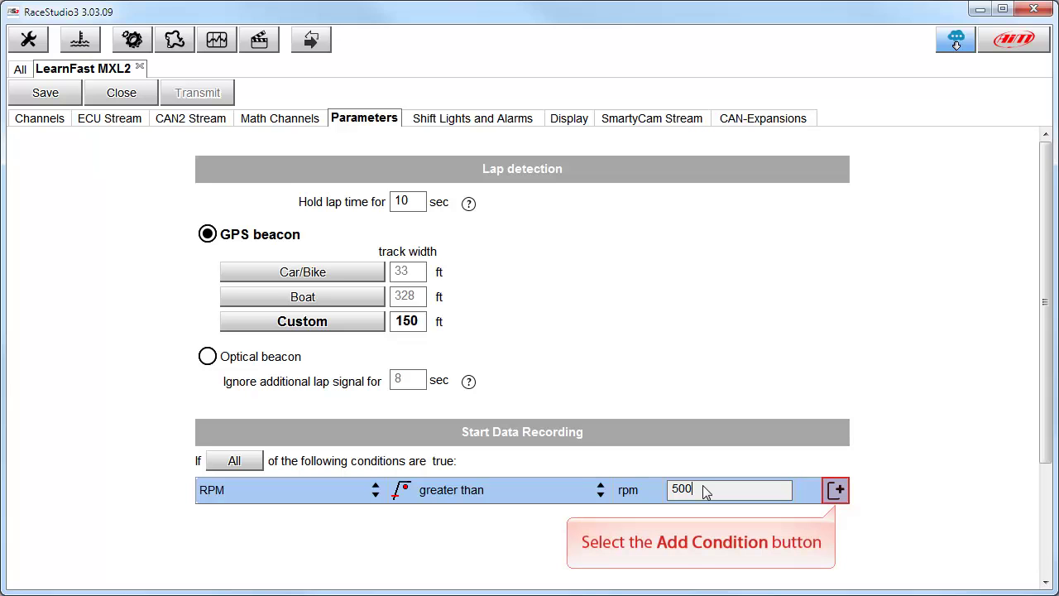
- Add a second start-recording condition on the GPS Speed channel
left_click(838, 492)
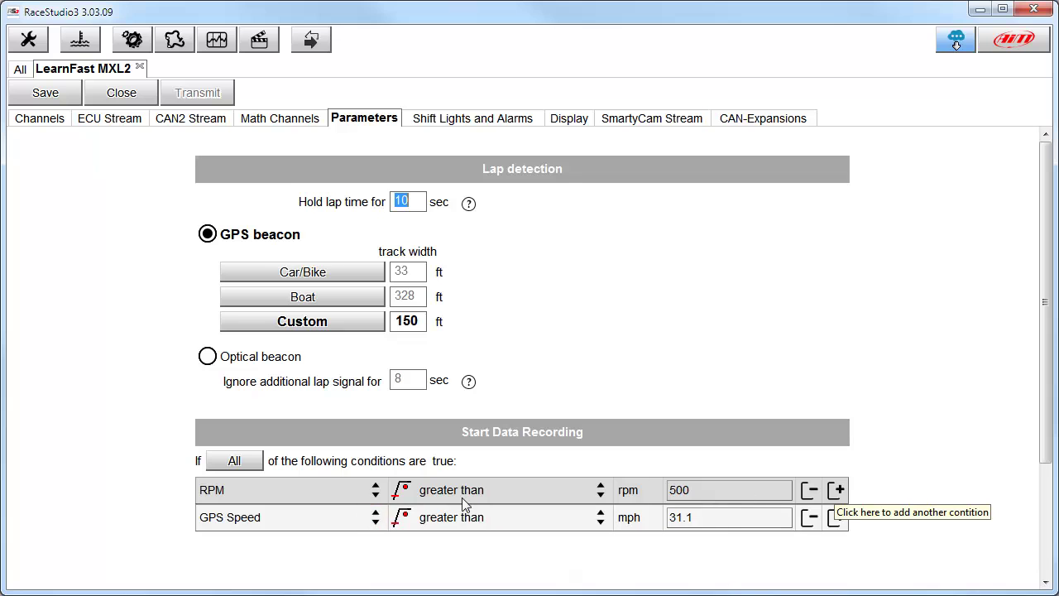
left_click(377, 521)
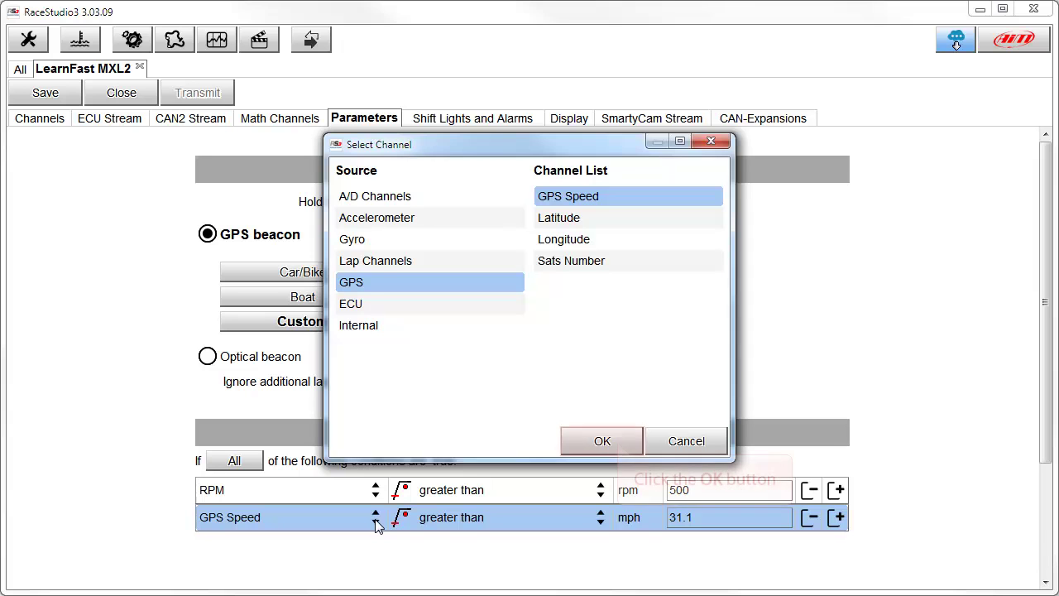
left_click(603, 441)
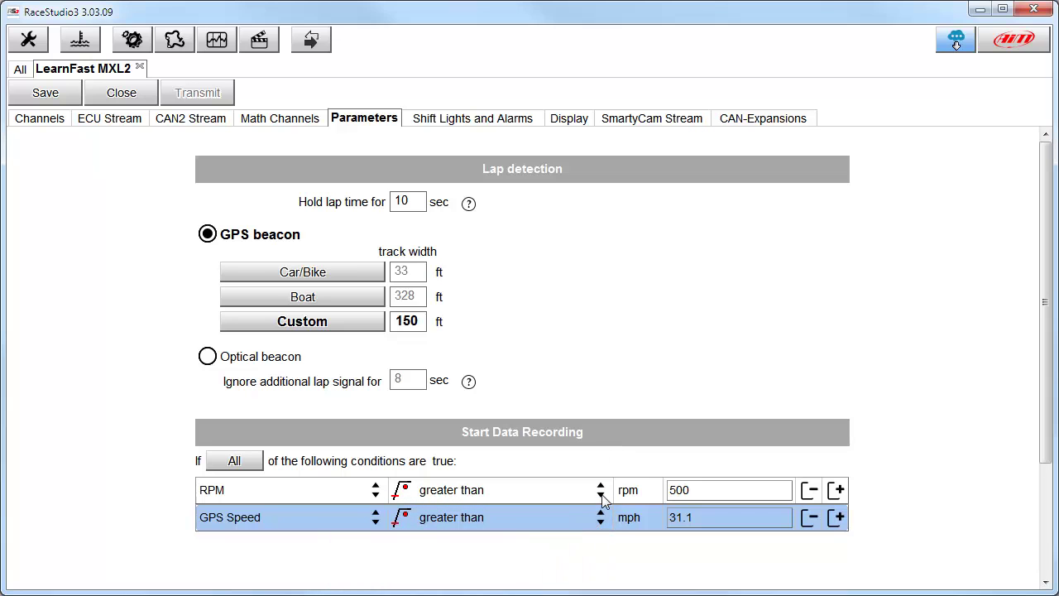
- Keep the GPS Speed comparison at greater than and change its threshold from 31.1 to 20 mph
left_click(601, 521)
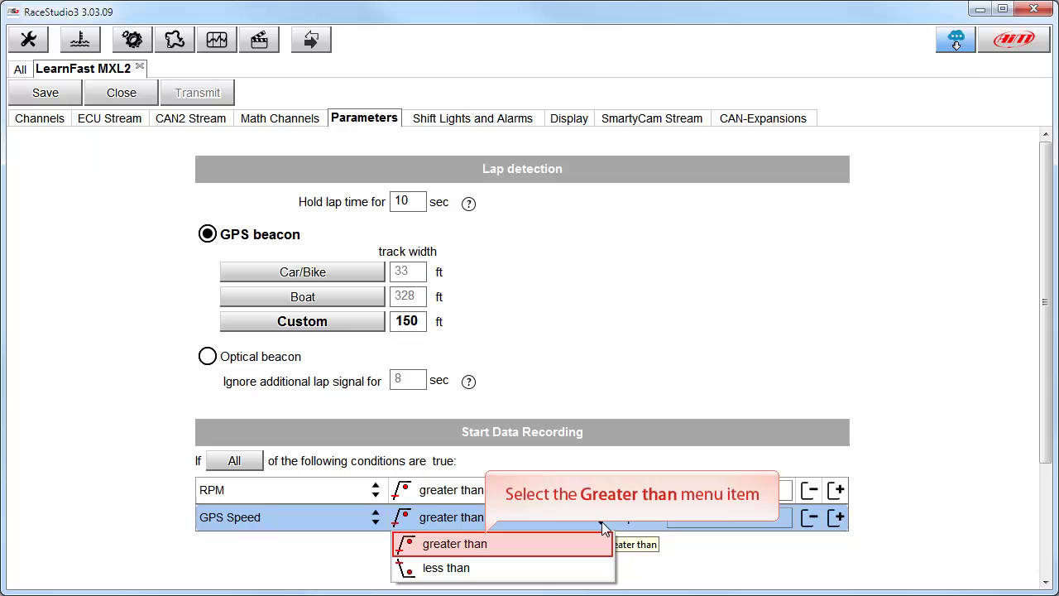
left_click(492, 552)
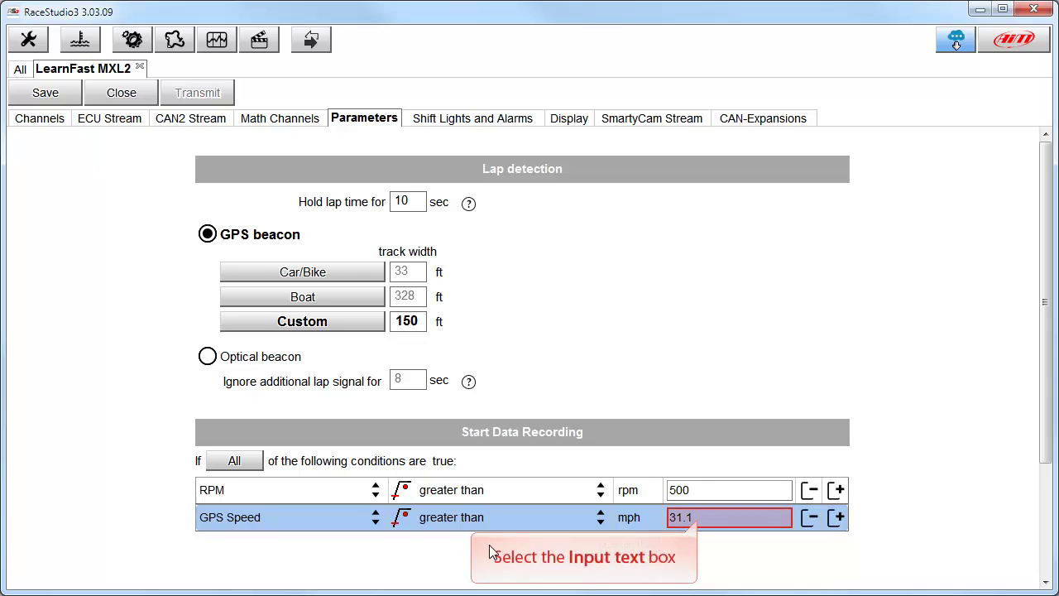
left_click(698, 518)
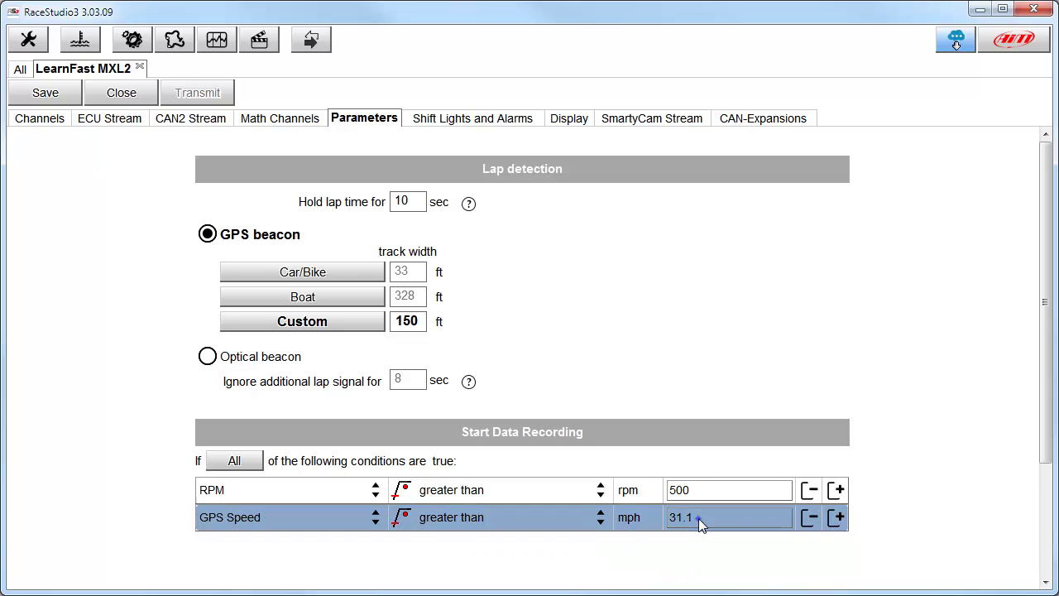
double_click(699, 518)
type("20")
key("Return")
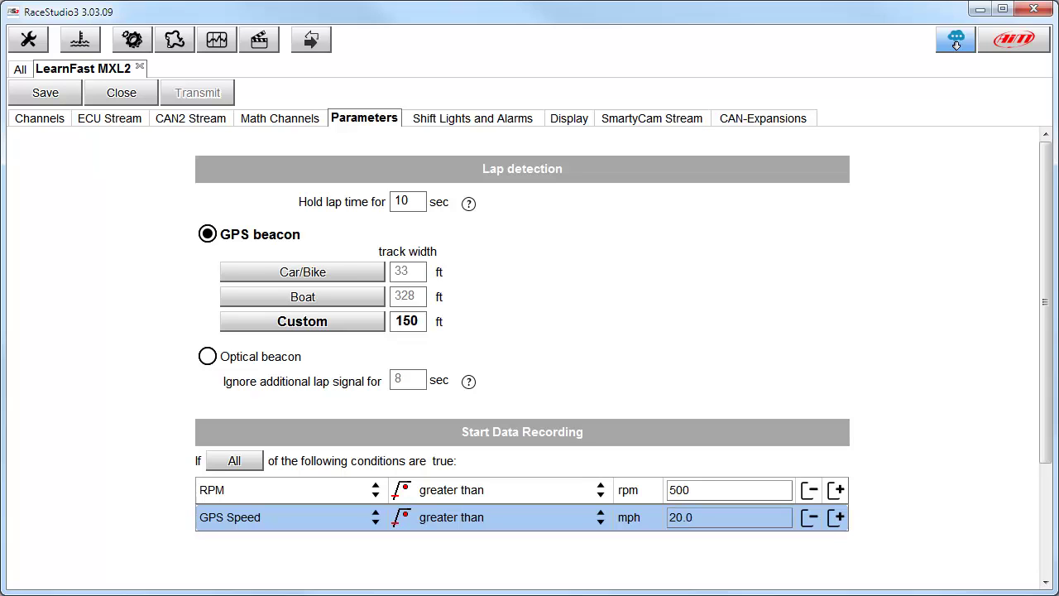